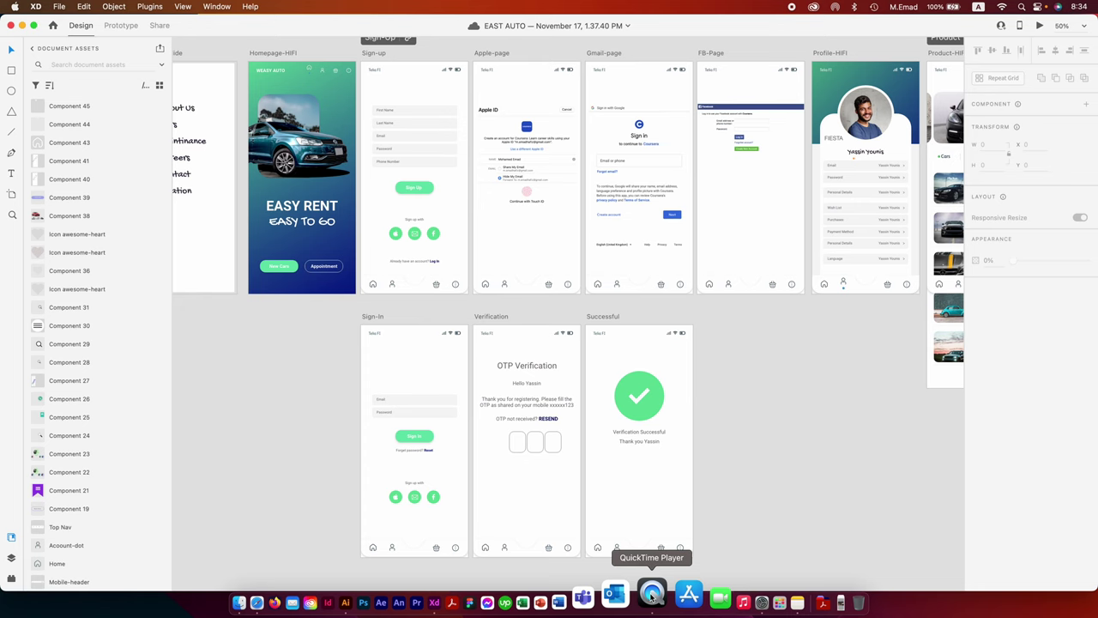
- Show the iPhone mirror without recording controls and select the Homepage-HIFI artboard for Live Preview
left_click(652, 594)
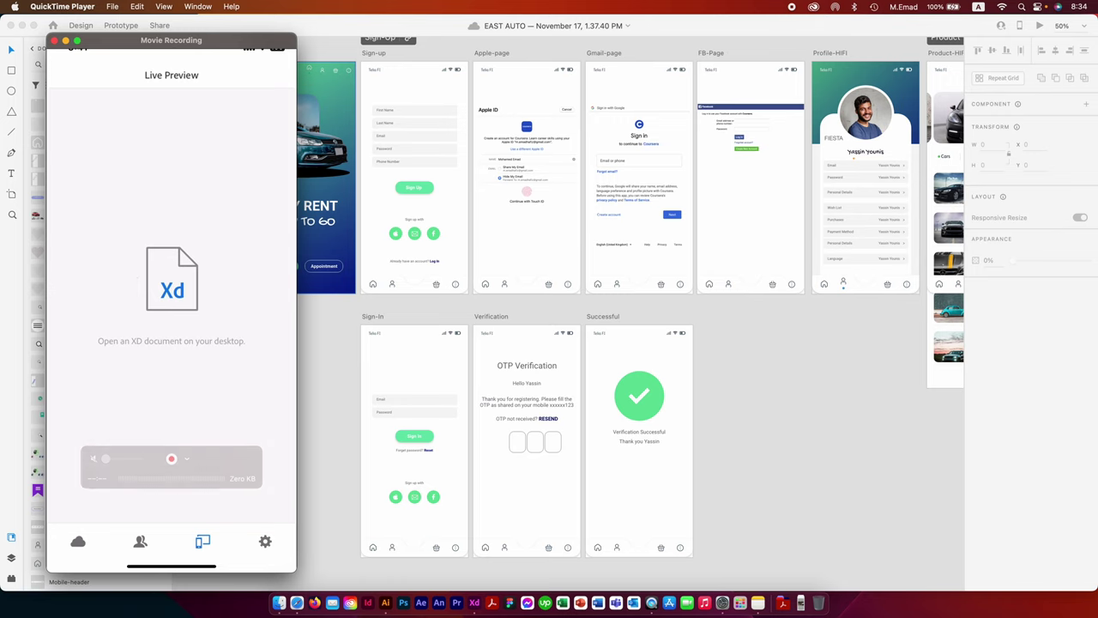
left_click(171, 459)
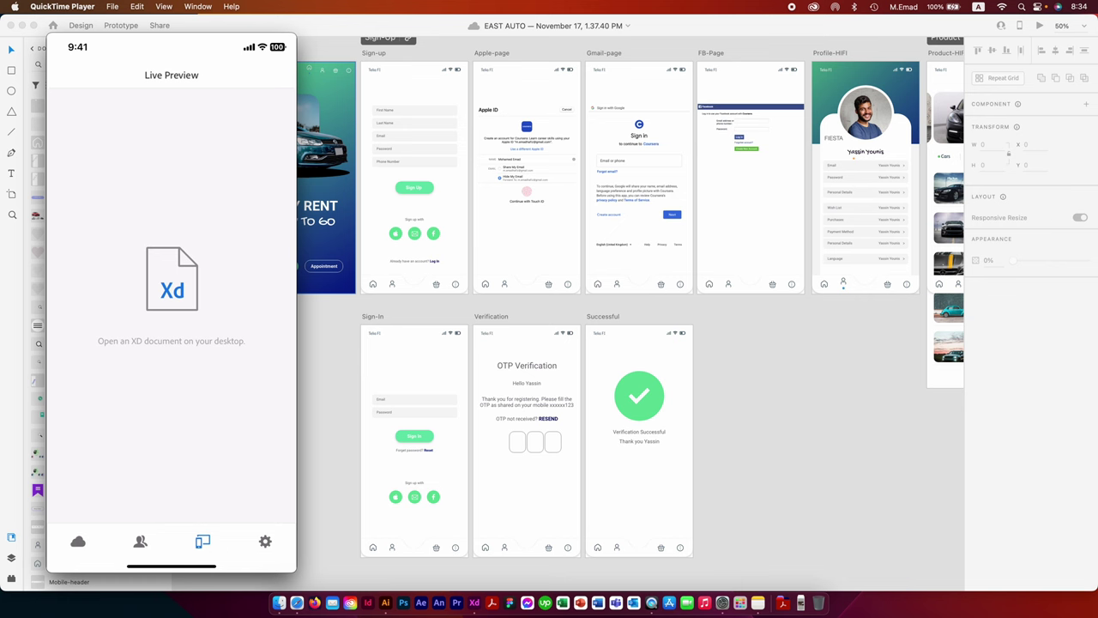
left_click(341, 401)
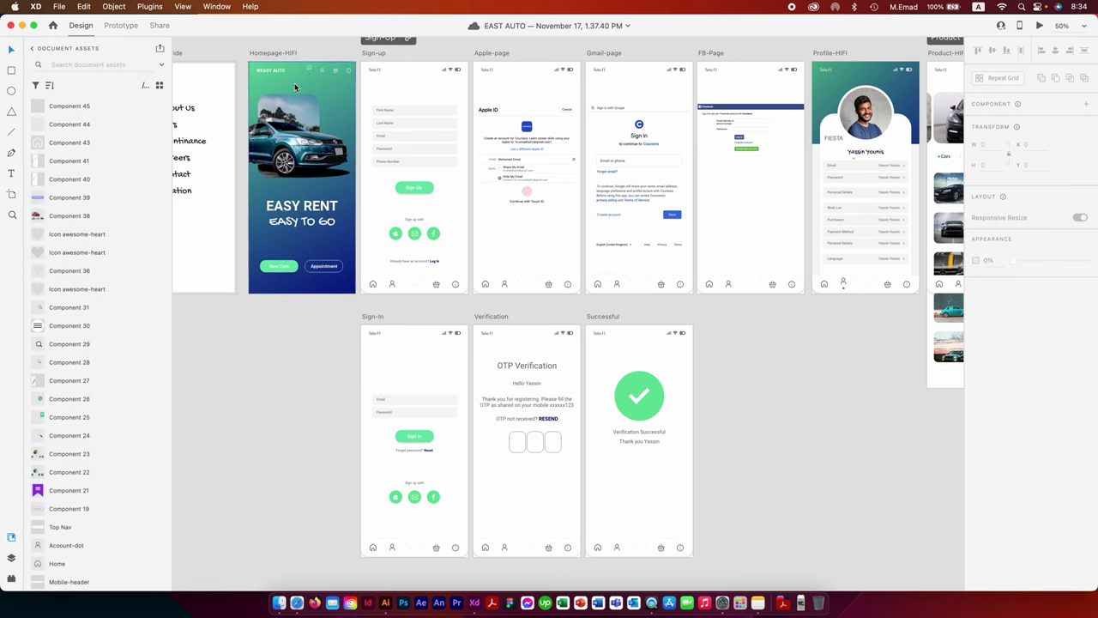
left_click(282, 54)
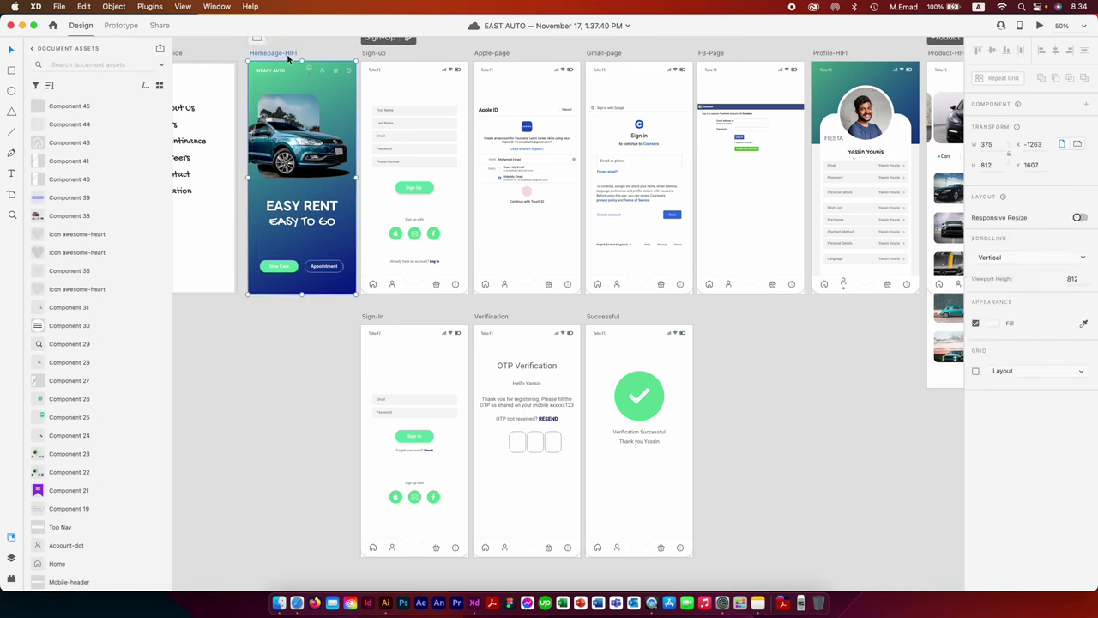
left_click(652, 603)
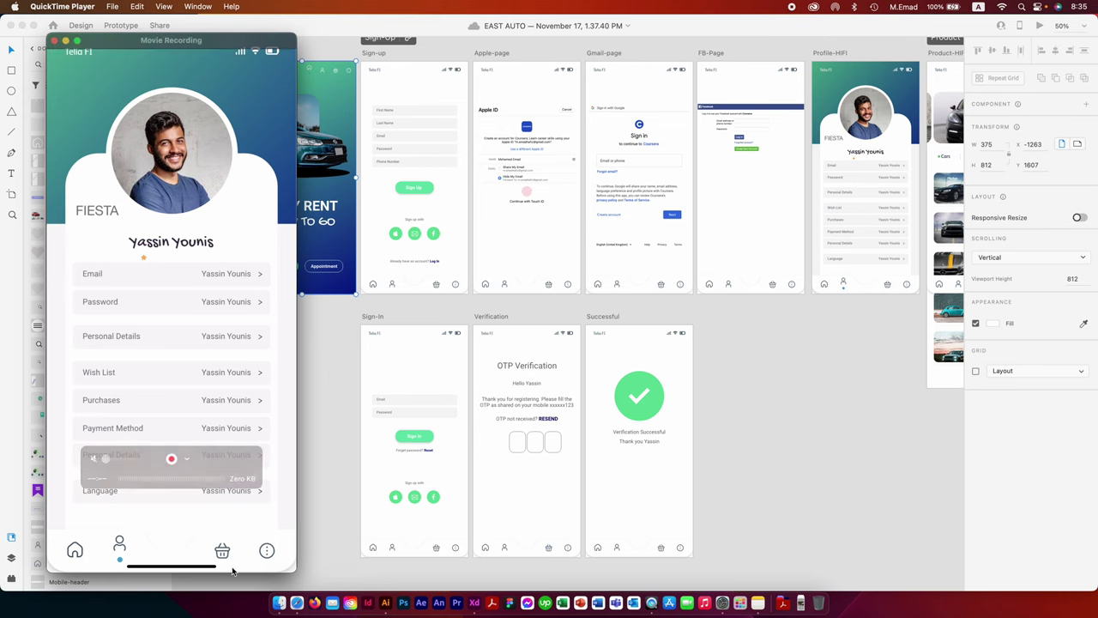
mouse_move(172, 300)
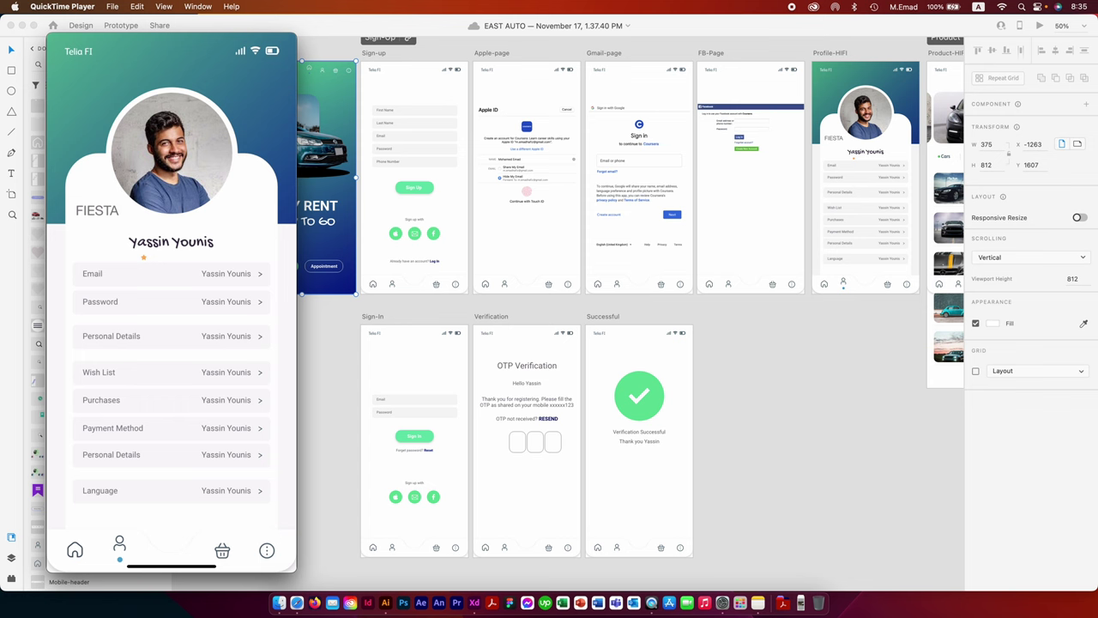
- Use the preview's home icon to return to the EASY RENT homepage with New Cars and Appointment
left_click(75, 550)
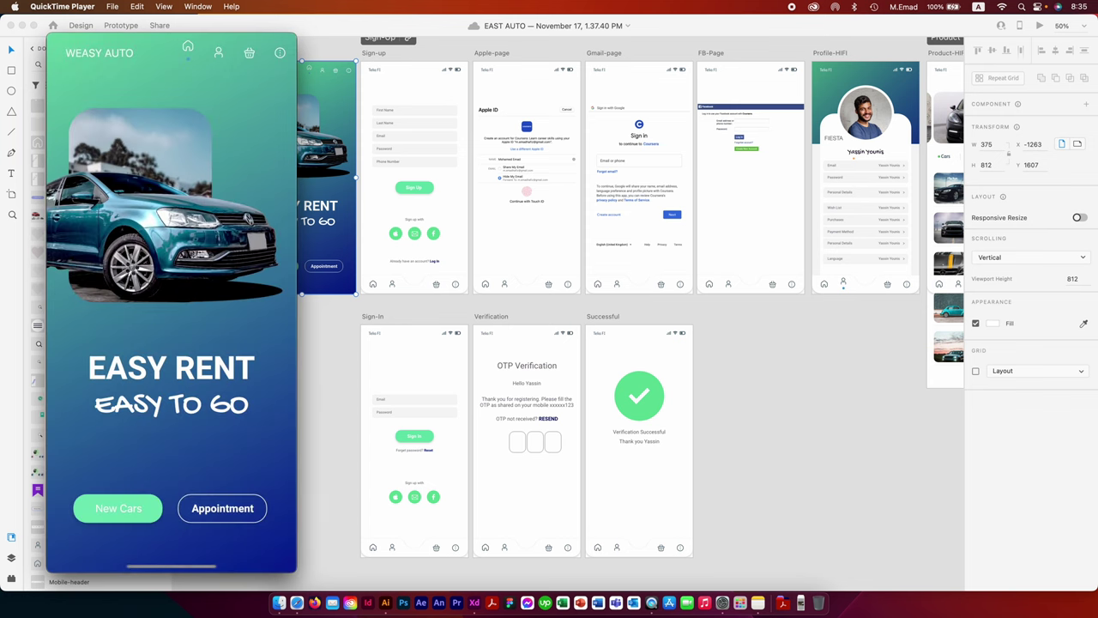